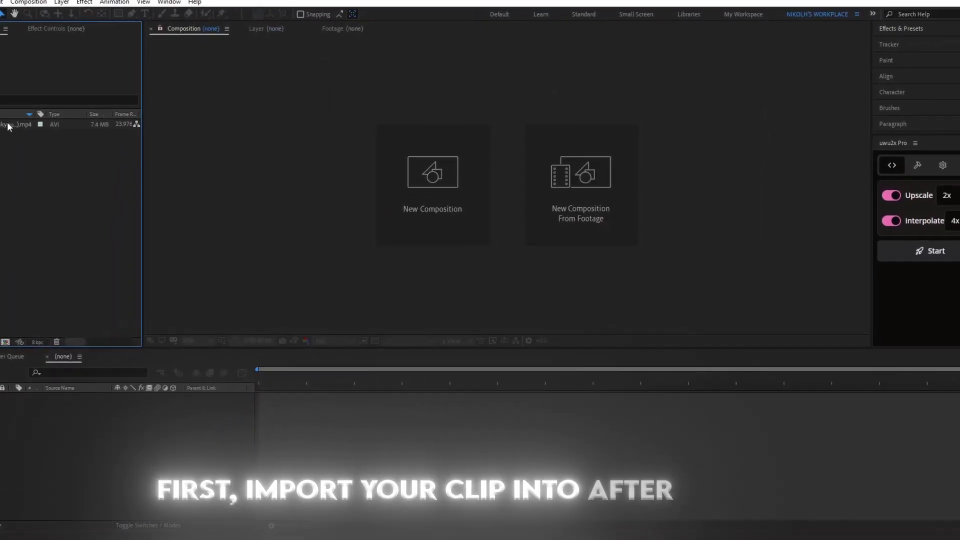
Step: Create a 1920x1080, 23.976 fps composition from the imported anime volleyball .mp4 clip
{"action": "left_click_drag", "start_coordinate": [18, 126], "coordinate": [51, 414]}
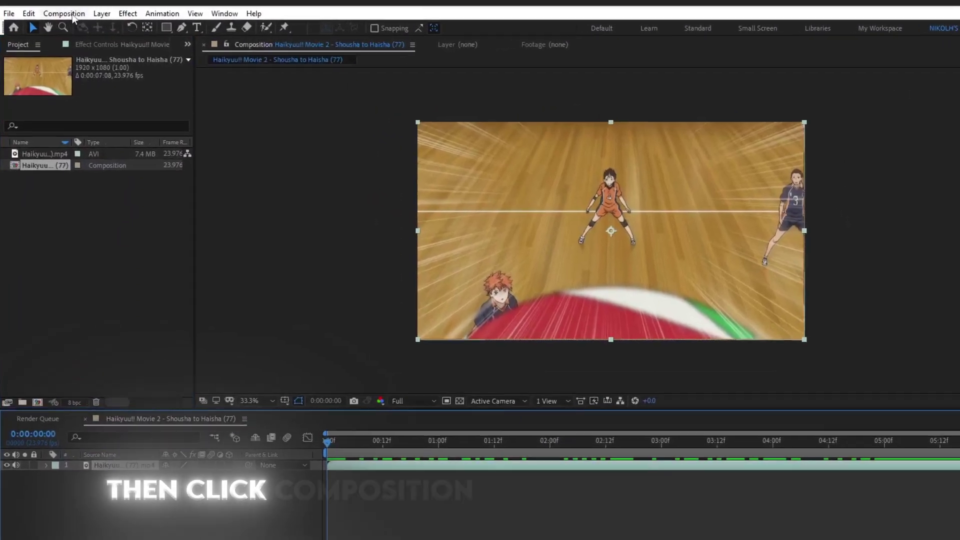
Step: Change the composition frame rate from 23.976 to 60 fps and preview the clip
{"action": "left_click", "coordinate": [54, 16]}
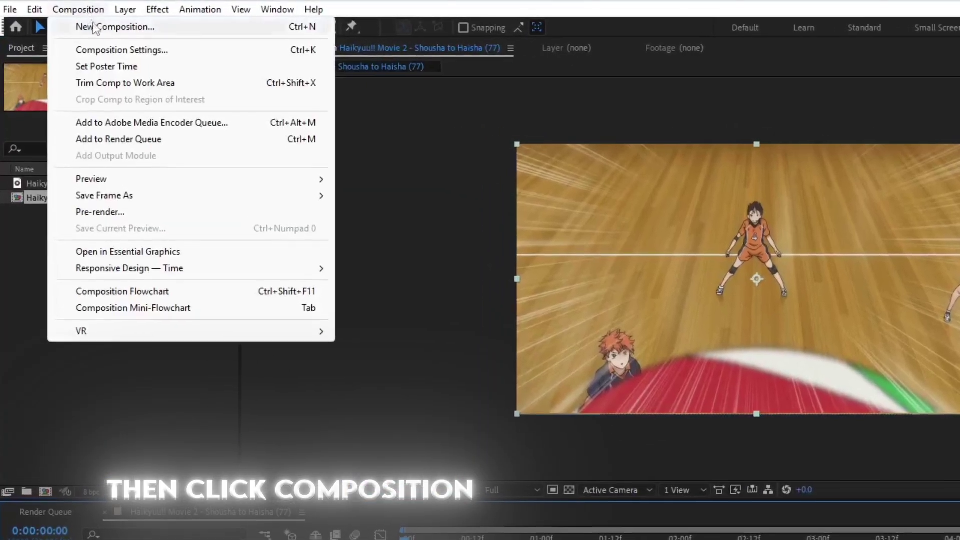
{"action": "left_click", "coordinate": [100, 50]}
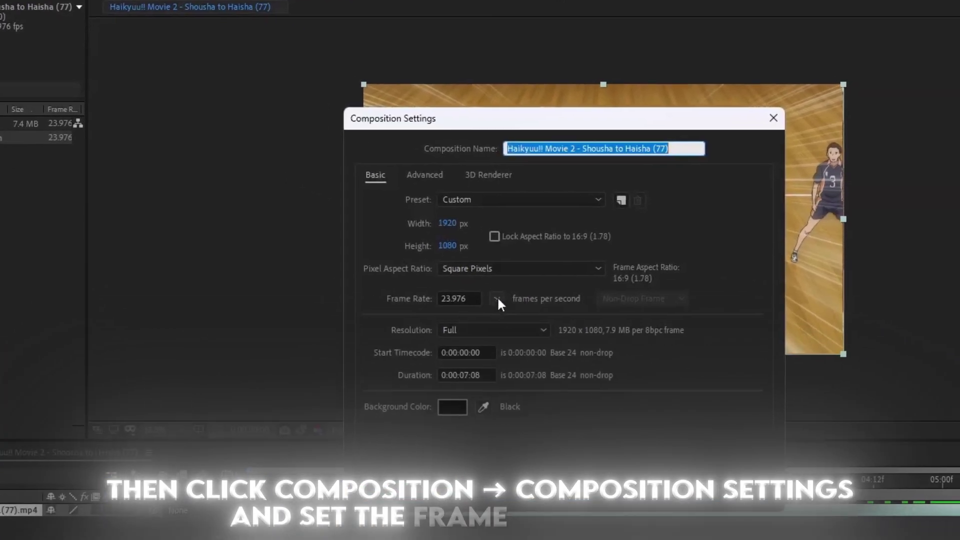
{"action": "left_click", "coordinate": [494, 298]}
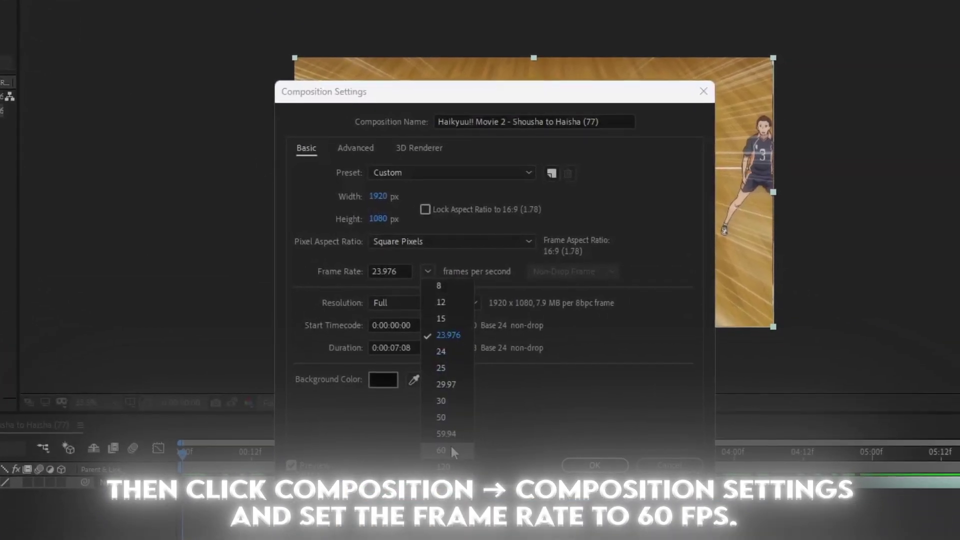
{"action": "left_click", "coordinate": [451, 450]}
{"action": "left_click", "coordinate": [594, 465]}
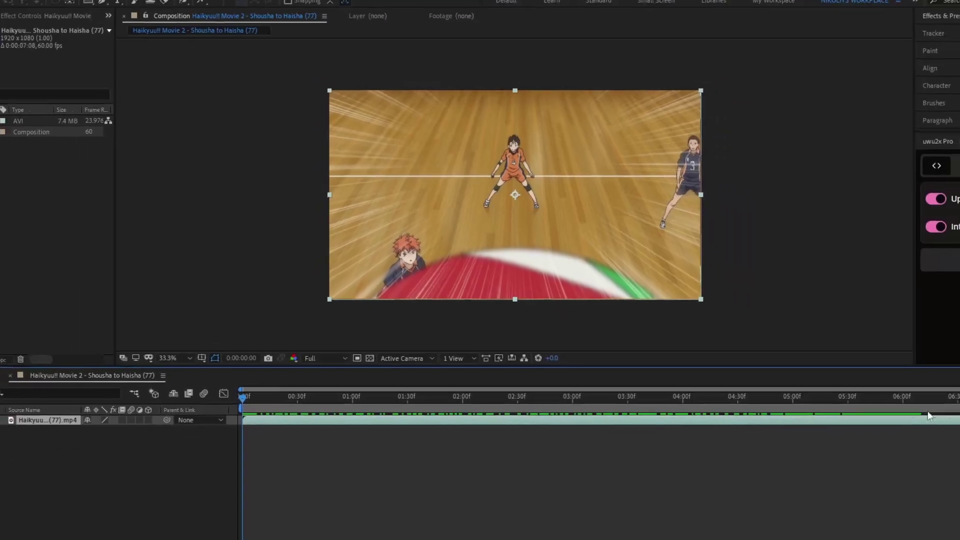
{"action": "key", "text": "space"}
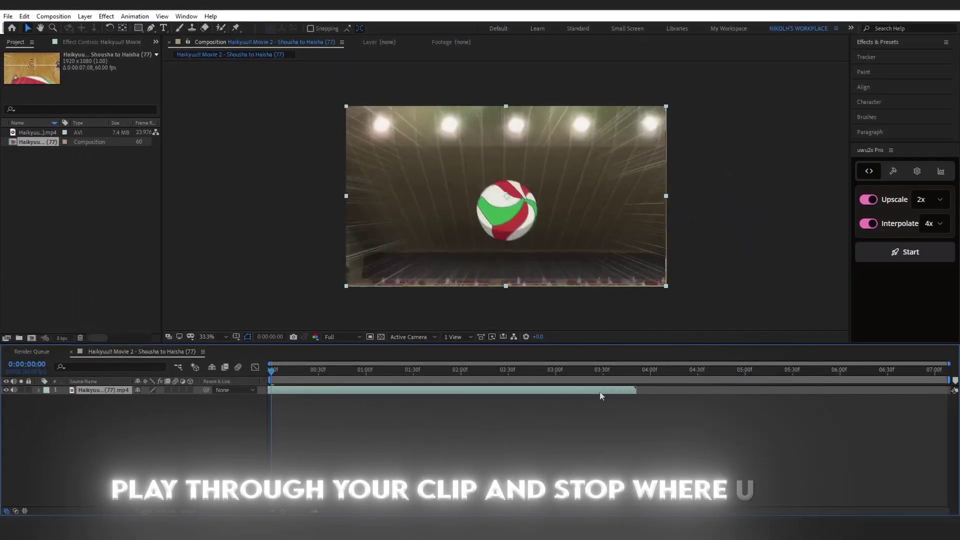
Step: Cut the volleyball clip near 01:15 and delete the later remainder
{"action": "left_click_drag", "start_coordinate": [601, 396], "coordinate": [363, 396]}
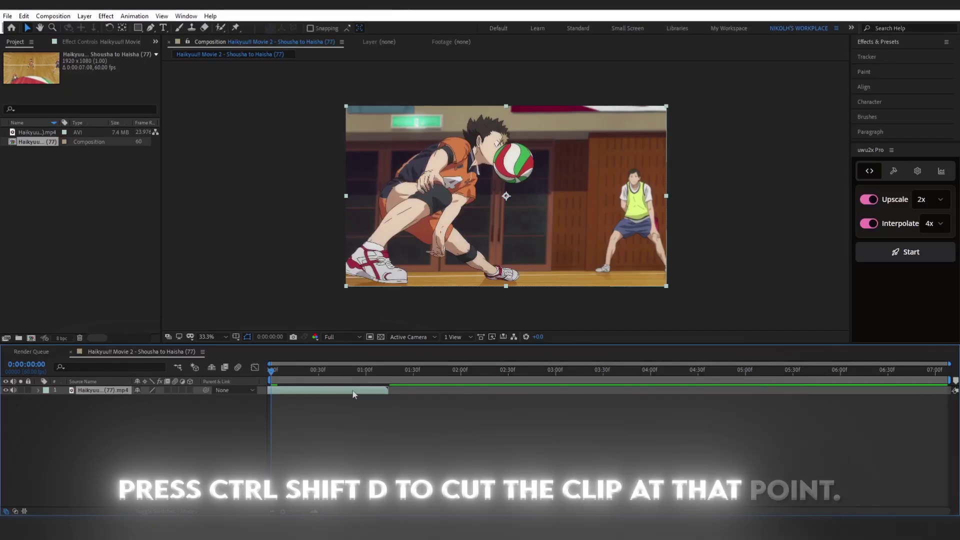
{"action": "key", "text": "Delete"}
Step: Enable Time Remapping on the trimmed volleyball layer, giving it start and end keyframes
{"action": "right_click", "coordinate": [291, 395]}
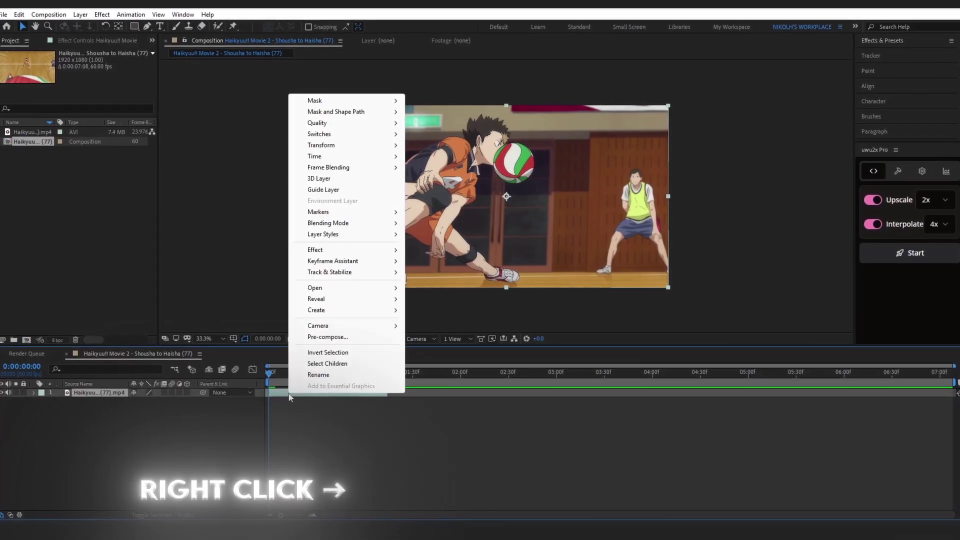
{"action": "mouse_move", "coordinate": [396, 160]}
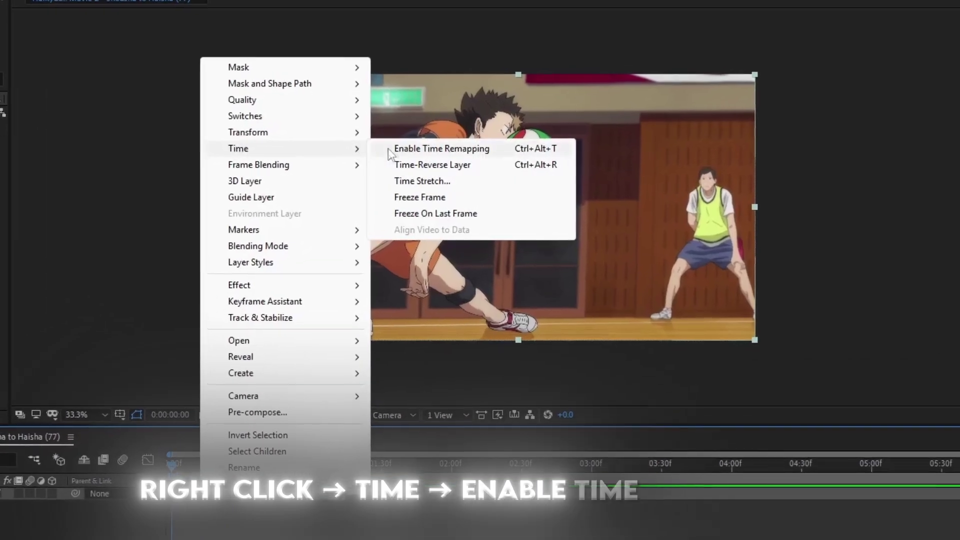
{"action": "left_click", "coordinate": [503, 150]}
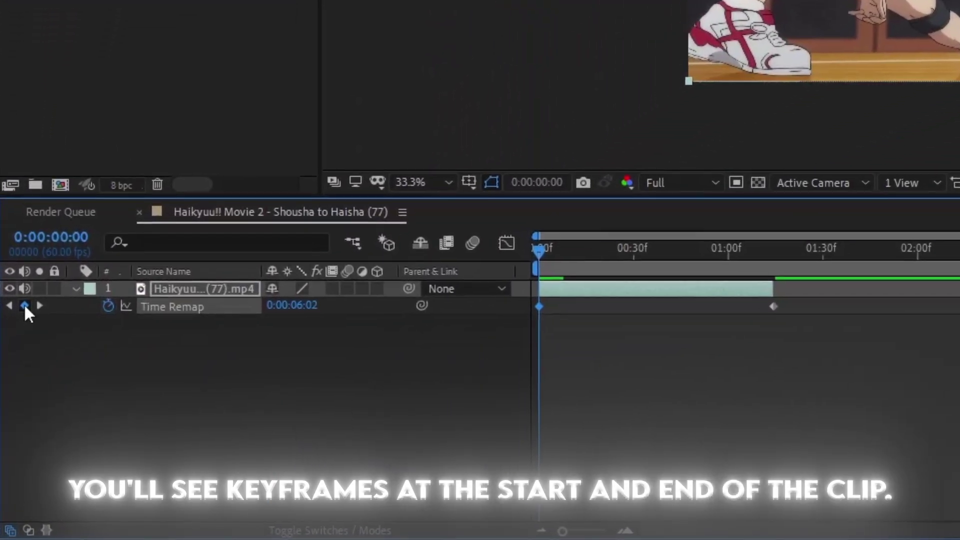
{"action": "key", "text": "Page_Down"}
{"action": "key", "text": "Page_Down"}
{"action": "key", "text": "Page_Down"}
Step: Add Time Remap keyframes at each frame where the player moves, up to frame 30
{"action": "key", "text": "Page_Down"}
{"action": "key", "text": "Page_Down"}
{"action": "key", "text": "Page_Down"}
{"action": "key", "text": "Page_Down"}
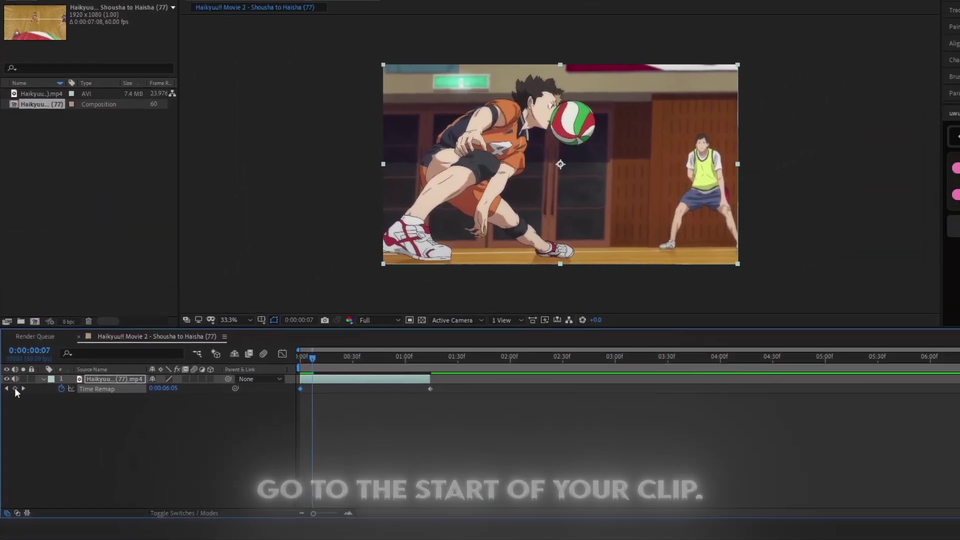
{"action": "left_click", "coordinate": [23, 315]}
{"action": "key", "text": "Page_Down"}
{"action": "key", "text": "Page_Down"}
{"action": "key", "text": "Page_Down"}
{"action": "key", "text": "Page_Down"}
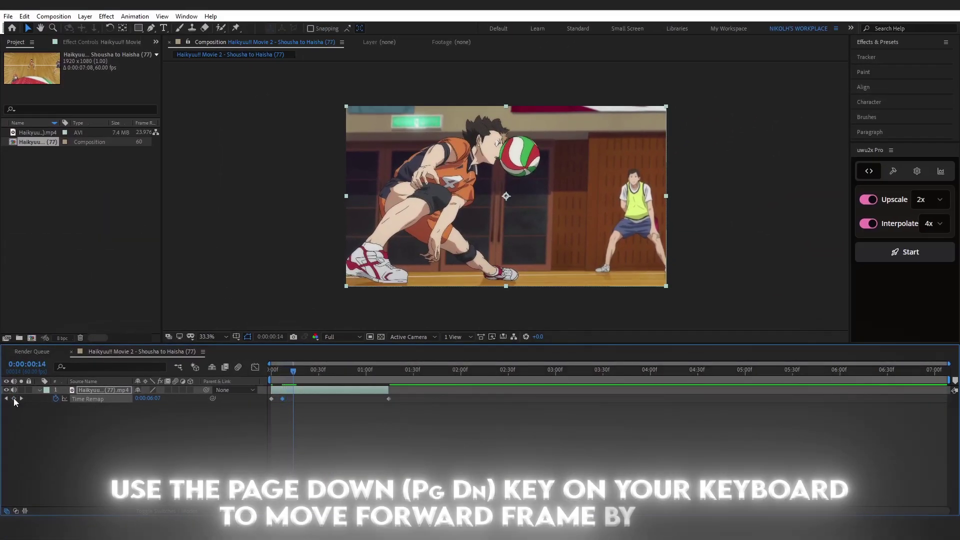
{"action": "left_click", "coordinate": [13, 398]}
{"action": "key", "text": "Page_Down"}
{"action": "key", "text": "Page_Down"}
{"action": "key", "text": "Page_Down"}
{"action": "key", "text": "Page_Down"}
{"action": "key", "text": "Page_Down"}
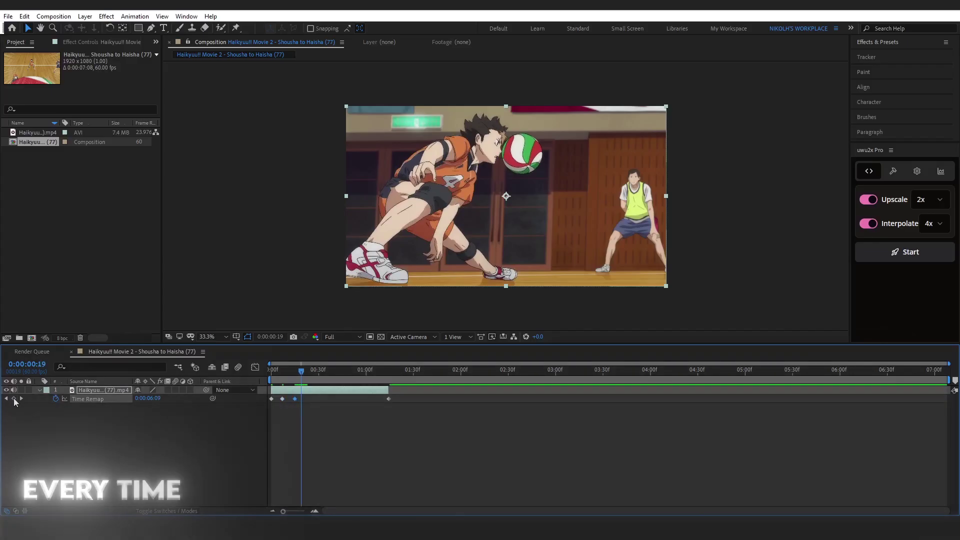
{"action": "key", "text": "Page_Down"}
{"action": "key", "text": "Page_Down"}
{"action": "key", "text": "Page_Down"}
{"action": "left_click", "coordinate": [14, 398]}
{"action": "key", "text": "Page_Down"}
{"action": "key", "text": "Page_Down"}
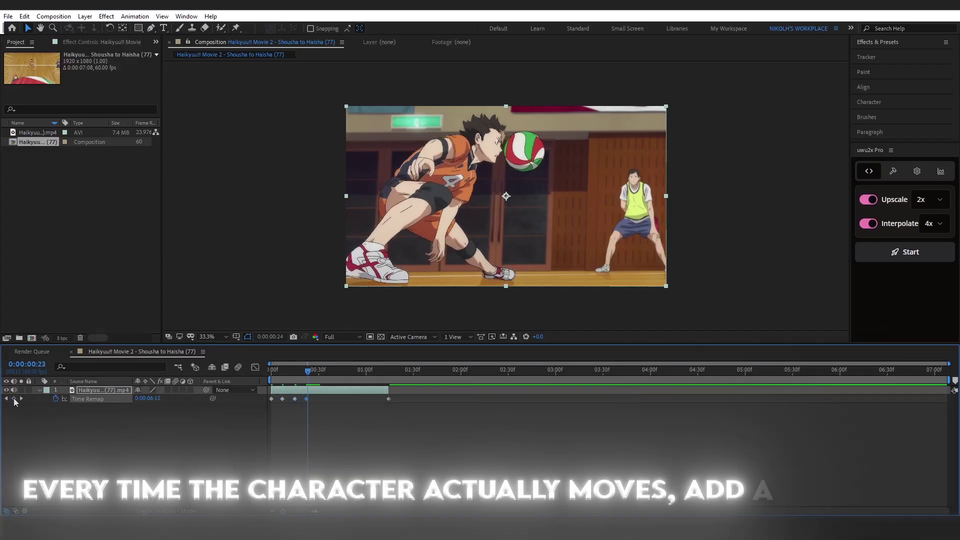
{"action": "key", "text": "Page_Down"}
{"action": "key", "text": "Page_Down"}
{"action": "key", "text": "Page_Down"}
{"action": "key", "text": "Page_Down"}
{"action": "key", "text": "Page_Down"}
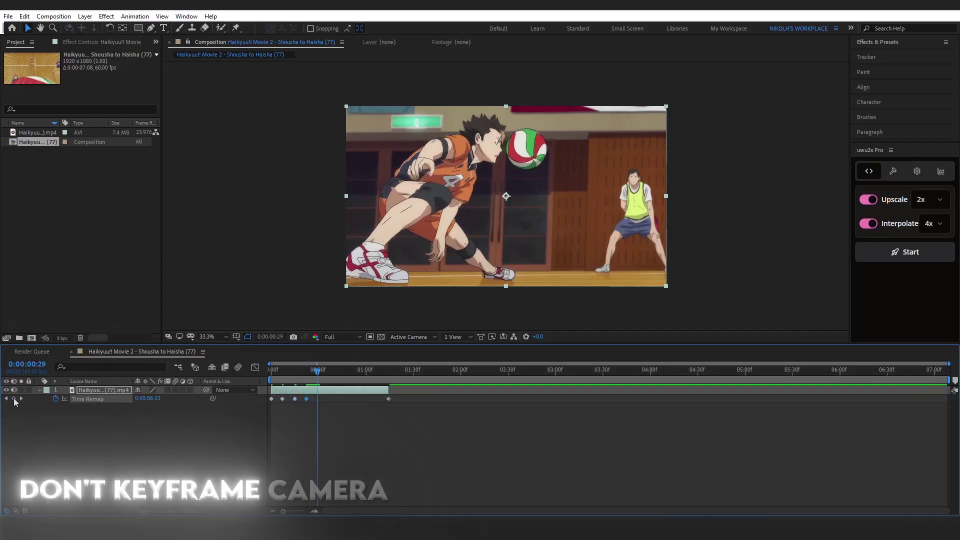
{"action": "left_click", "coordinate": [14, 398]}
Step: Add further Time Remap keyframes at the player's movements through about frame 45
{"action": "key", "text": "Page_Down"}
{"action": "key", "text": "Page_Down"}
{"action": "key", "text": "Page_Down"}
{"action": "key", "text": "Page_Down"}
{"action": "key", "text": "Page_Down"}
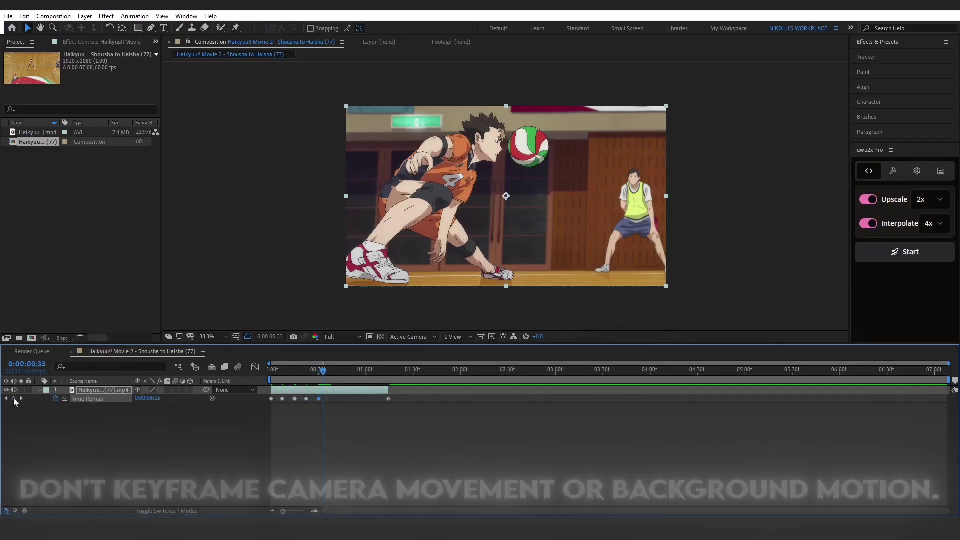
{"action": "key", "text": "Page_Down"}
{"action": "key", "text": "Page_Down"}
{"action": "left_click", "coordinate": [13, 399]}
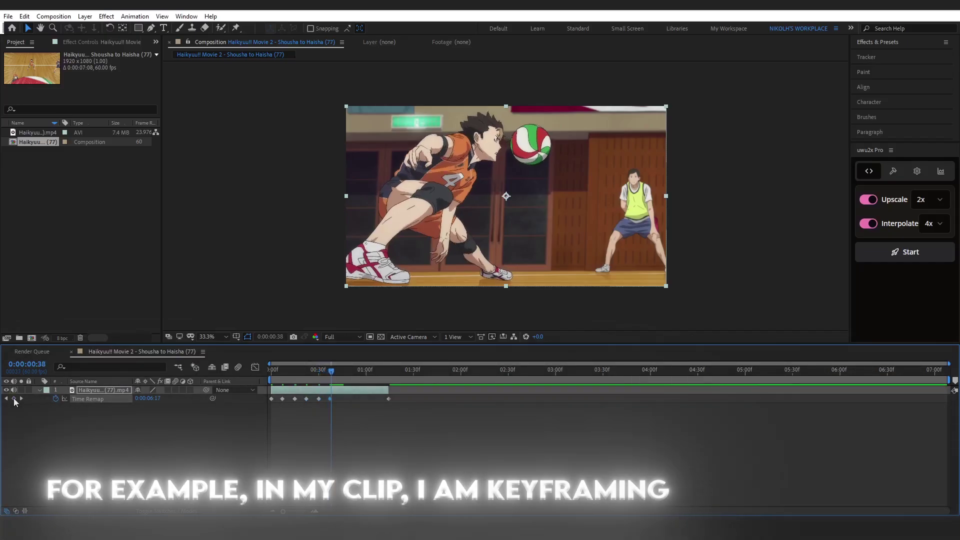
{"action": "key", "text": "Page_Down"}
{"action": "key", "text": "Page_Down"}
{"action": "key", "text": "Page_Down"}
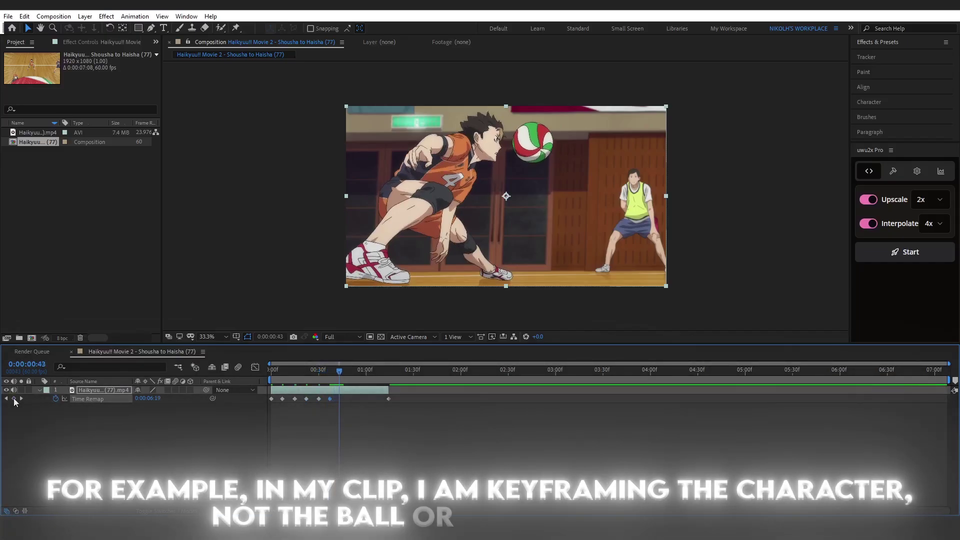
{"action": "key", "text": "Page_Down"}
{"action": "left_click", "coordinate": [13, 399]}
{"action": "key", "text": "Page_Down"}
{"action": "key", "text": "Page_Down"}
{"action": "key", "text": "Page_Down"}
{"action": "key", "text": "Page_Down"}
{"action": "key", "text": "Page_Down"}
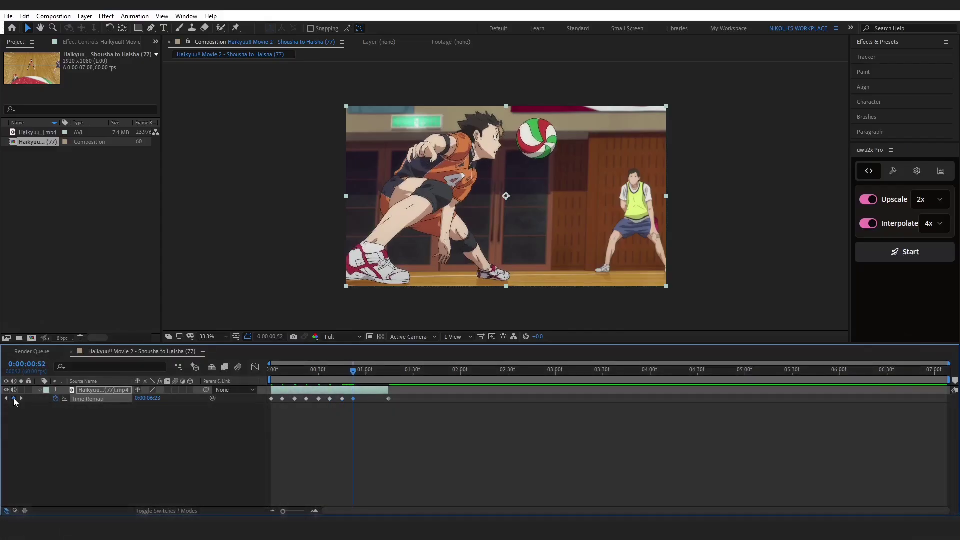
{"action": "key", "text": "Page_Down"}
{"action": "key", "text": "Page_Down"}
{"action": "key", "text": "Page_Down"}
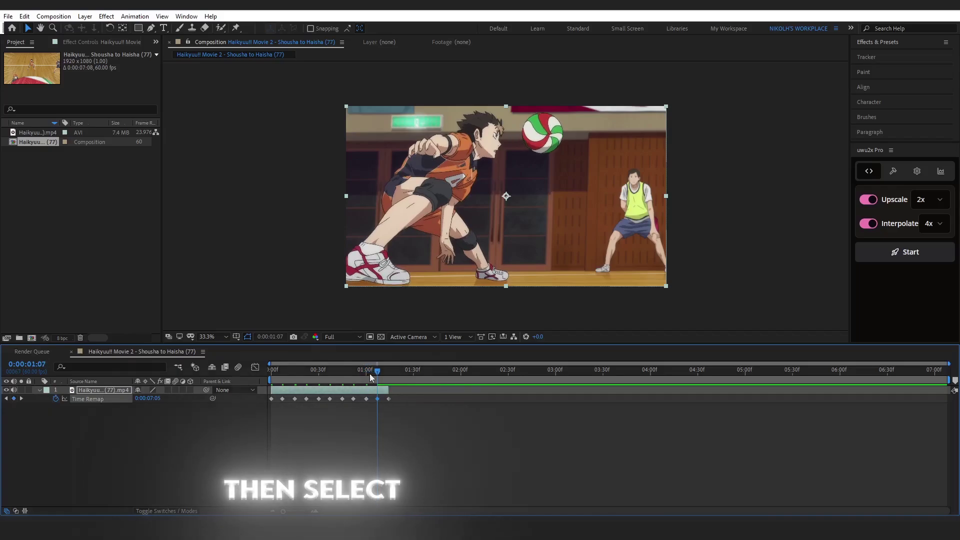
Step: Select all Time Remap keyframes and regroup them onto consecutive frames with uwu2x Pro
{"action": "left_click_drag", "start_coordinate": [370, 373], "coordinate": [260, 380]}
{"action": "left_click_drag", "start_coordinate": [409, 411], "coordinate": [259, 391]}
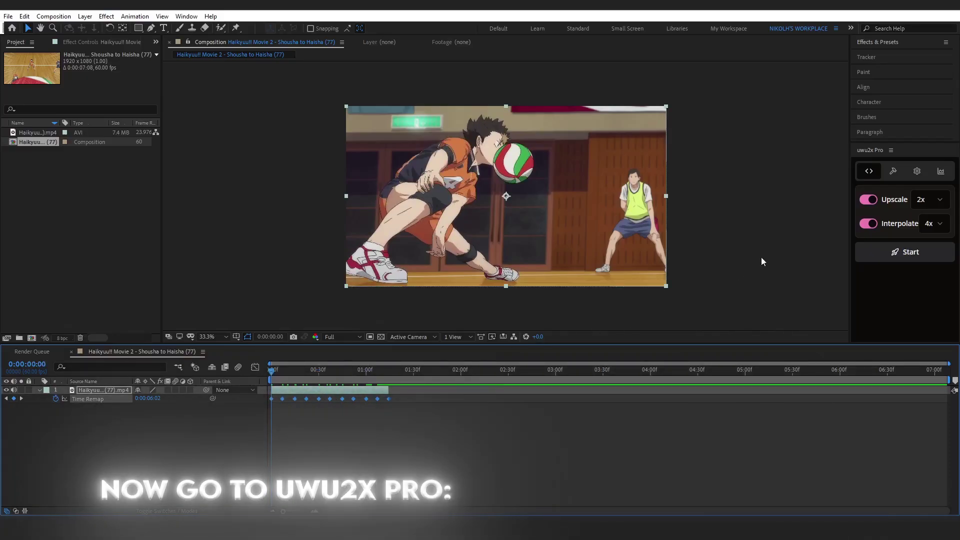
{"action": "left_click", "coordinate": [893, 171]}
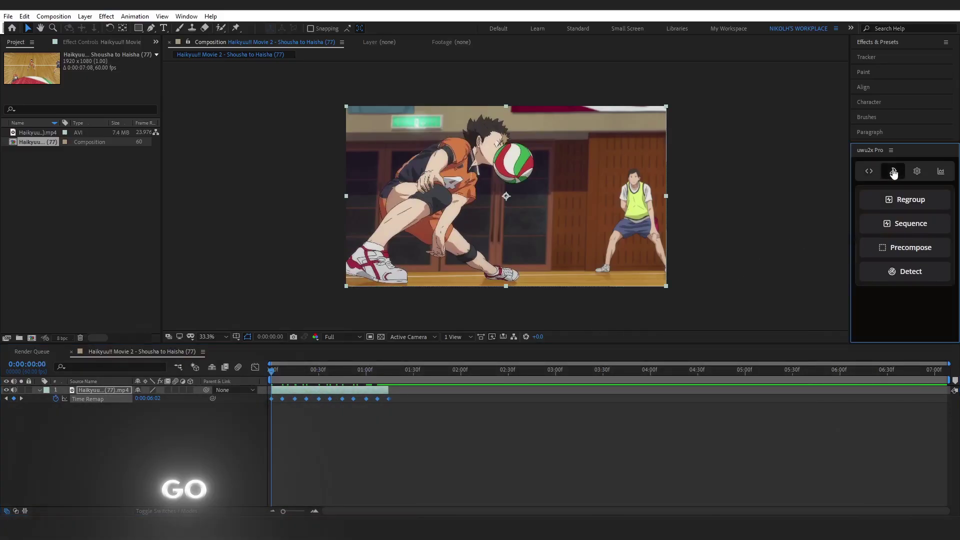
{"action": "left_click", "coordinate": [909, 199]}
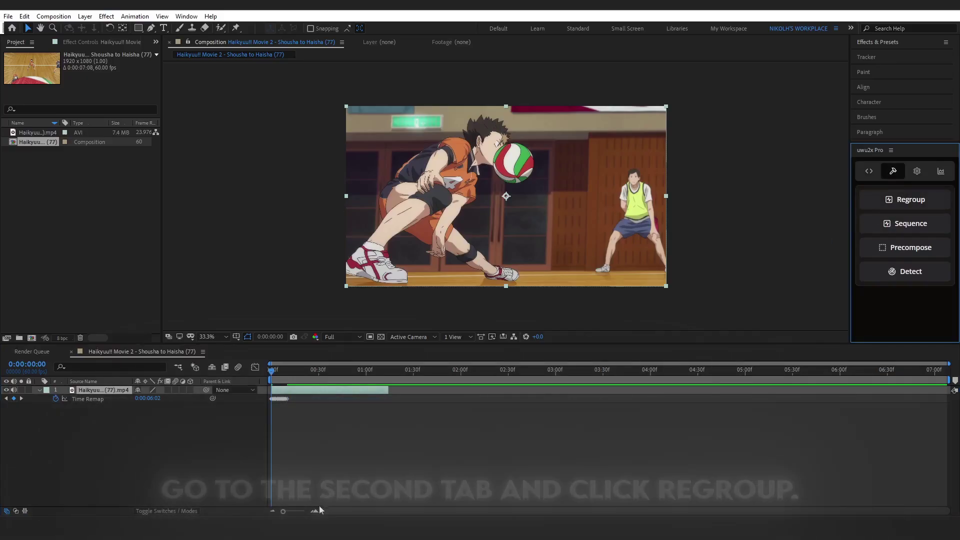
Step: Split the layer at frame 10, delete the remainder, and return to frame 0
{"action": "left_click", "coordinate": [315, 511]}
{"action": "left_click", "coordinate": [315, 511]}
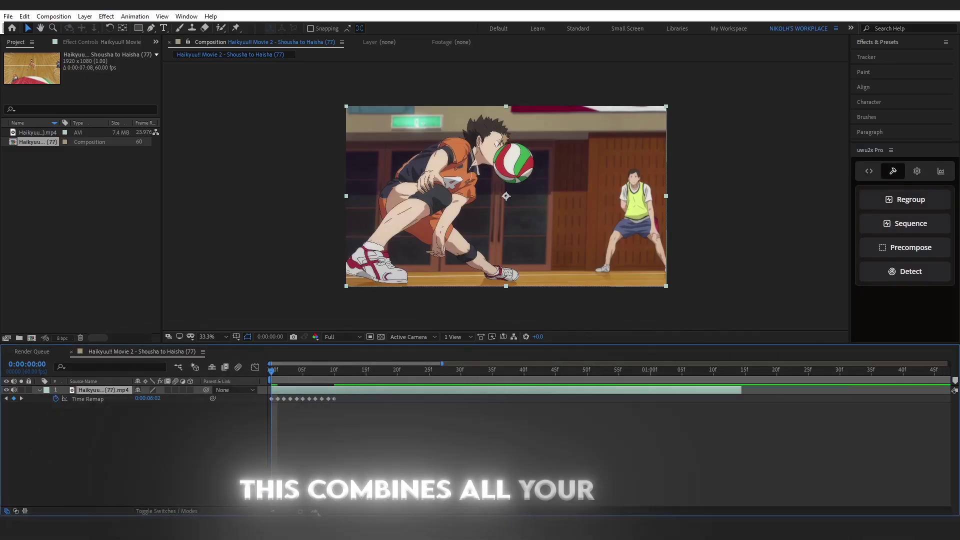
{"action": "left_click", "coordinate": [334, 372]}
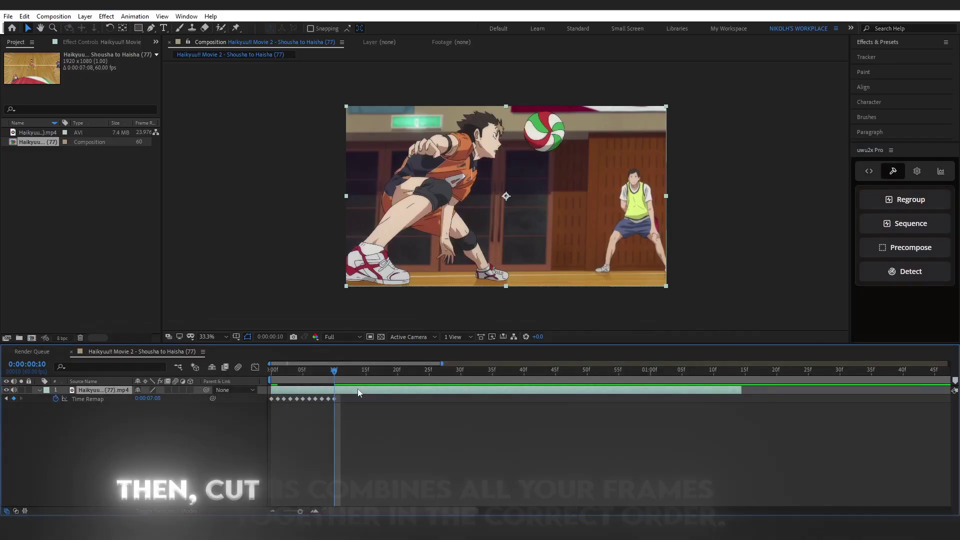
{"action": "key", "text": "ctrl+shift+d"}
{"action": "key", "text": "Delete"}
{"action": "left_click_drag", "start_coordinate": [326, 370], "coordinate": [270, 371]}
Step: Precompose the clip and run uwu2x Pro with 2x upscale and 4x interpolation, producing frame[1-46].png
{"action": "left_click", "coordinate": [283, 390]}
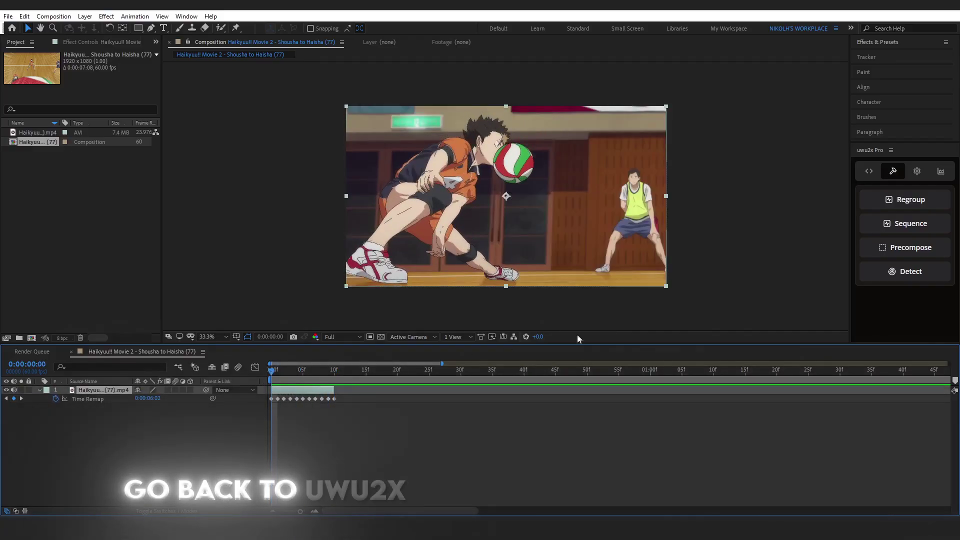
{"action": "left_click", "coordinate": [910, 249]}
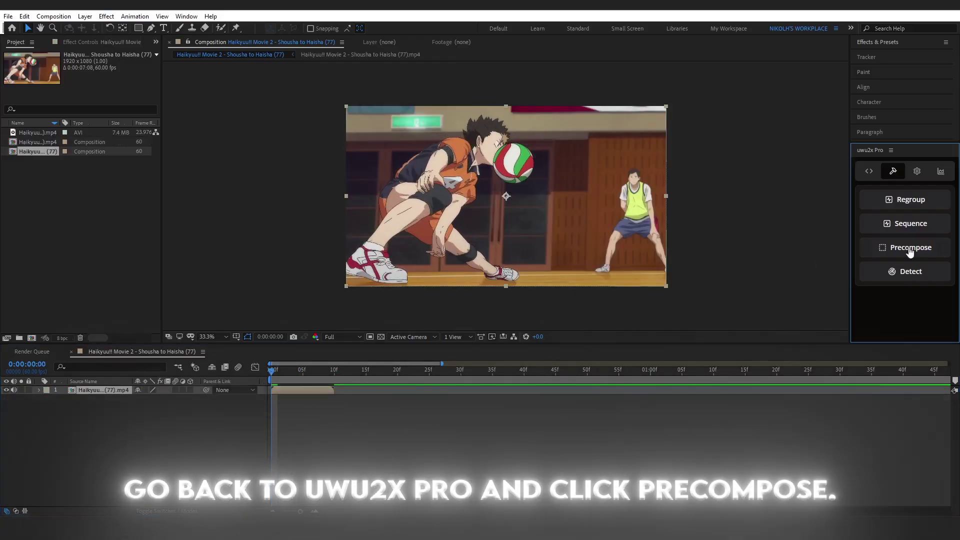
{"action": "left_click", "coordinate": [869, 171]}
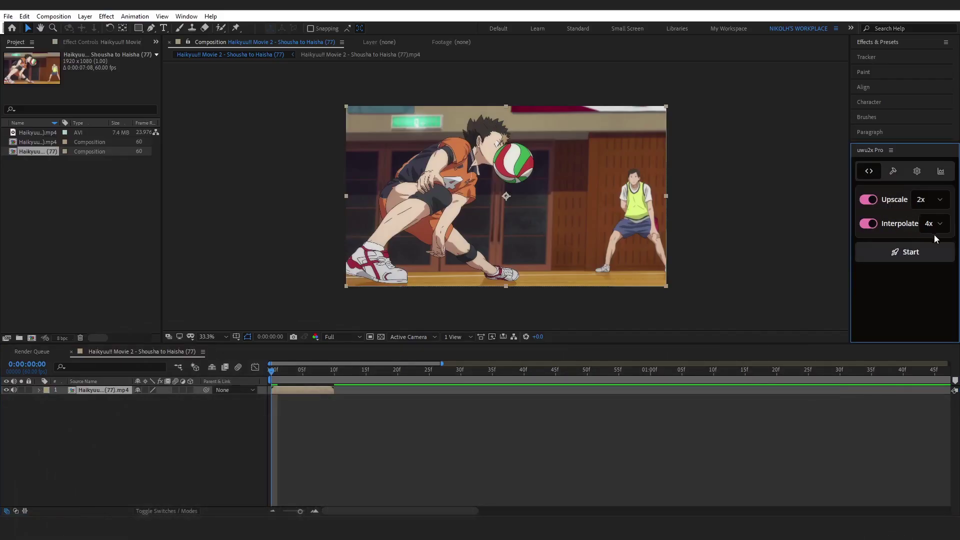
{"action": "left_click", "coordinate": [905, 252]}
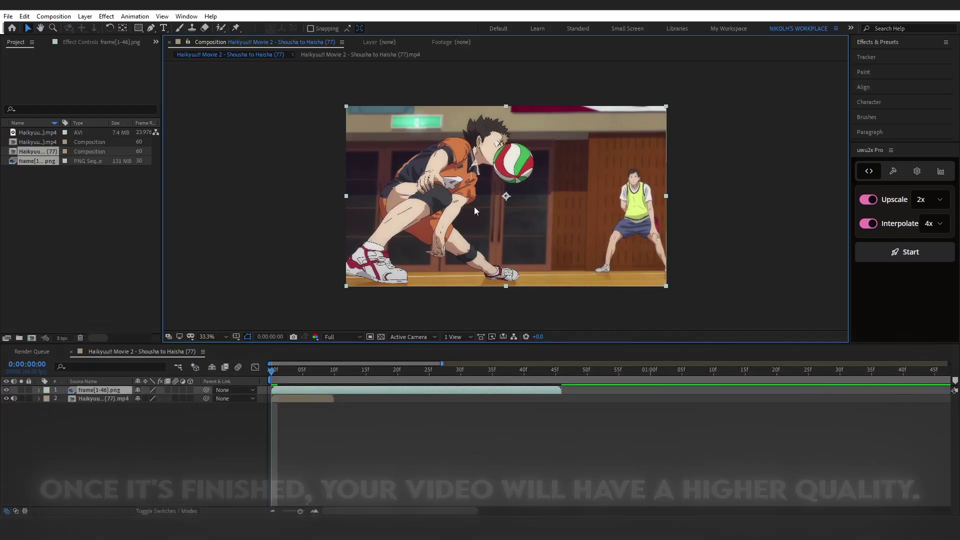
{"action": "key", "text": "slash"}
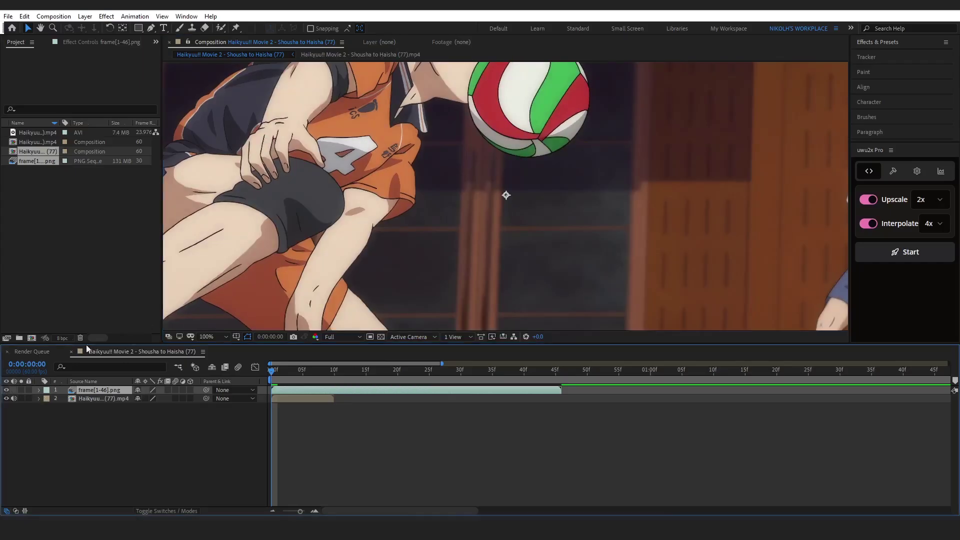
Step: Zoom and pan the viewer to inspect the upscaled player's head and ball
{"action": "left_click_drag", "start_coordinate": [323, 201], "coordinate": [324, 327]}
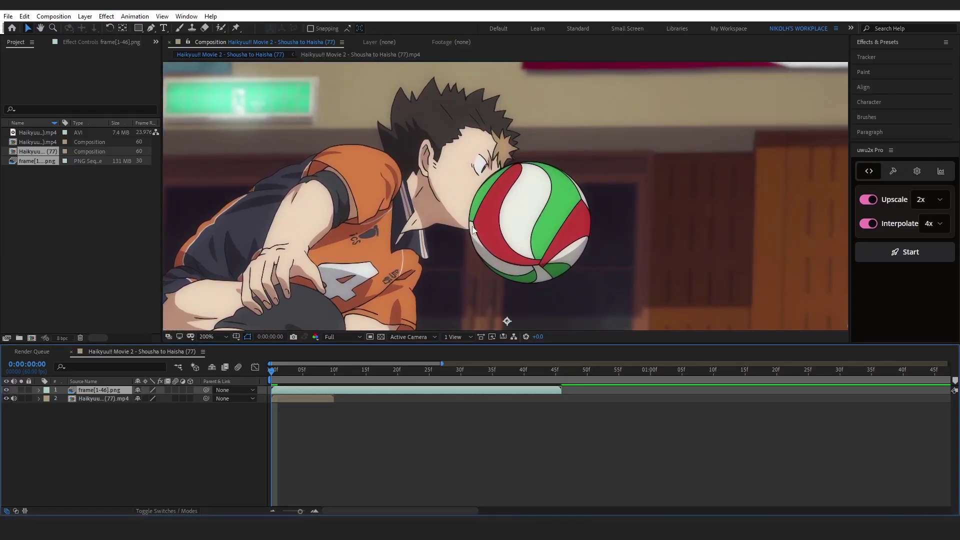
{"action": "scroll", "coordinate": [474, 230], "scroll_direction": "up", "scroll_amount": 3}
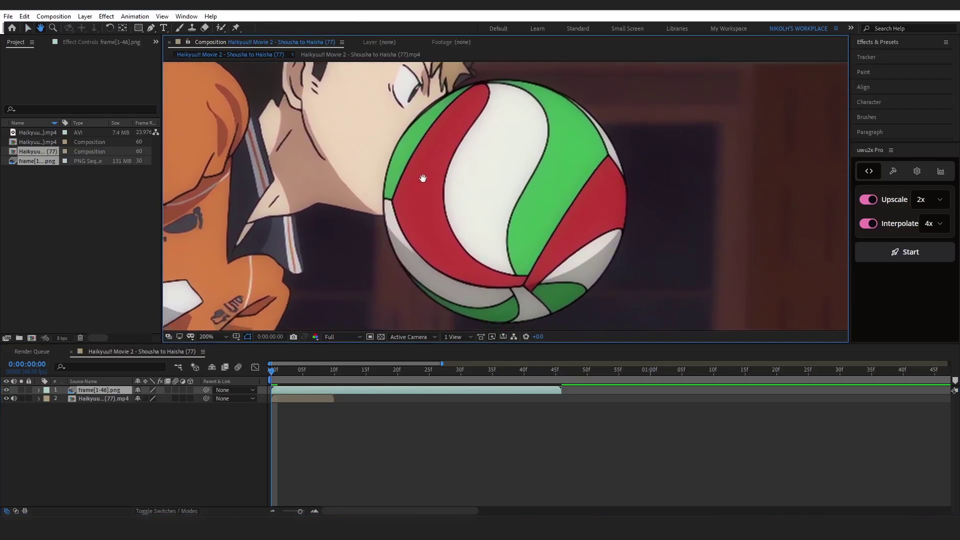
{"action": "key", "text": "space"}
{"action": "left_click_drag", "start_coordinate": [424, 182], "coordinate": [420, 174]}
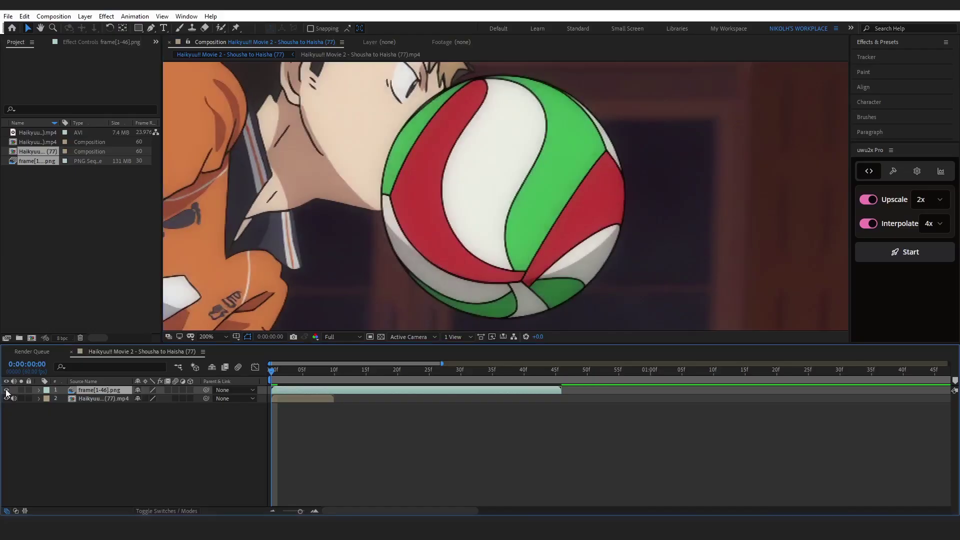
{"action": "key", "text": "shift+slash"}
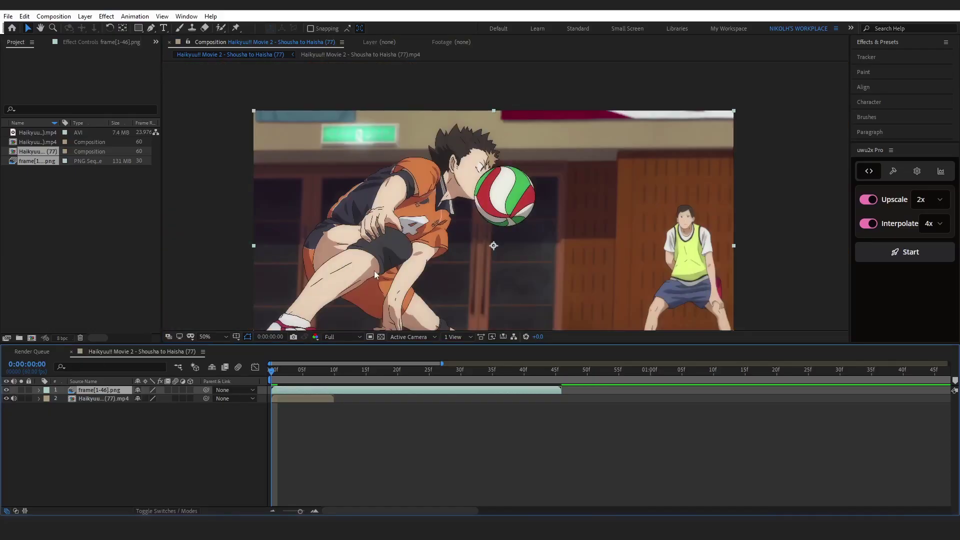
{"action": "key", "text": "comma"}
{"action": "key", "text": "space"}
{"action": "left_click_drag", "start_coordinate": [375, 271], "coordinate": [369, 240]}
Step: Set viewer magnification to 33.3% and delete the original mp4 clip layer
{"action": "left_click", "coordinate": [206, 336]}
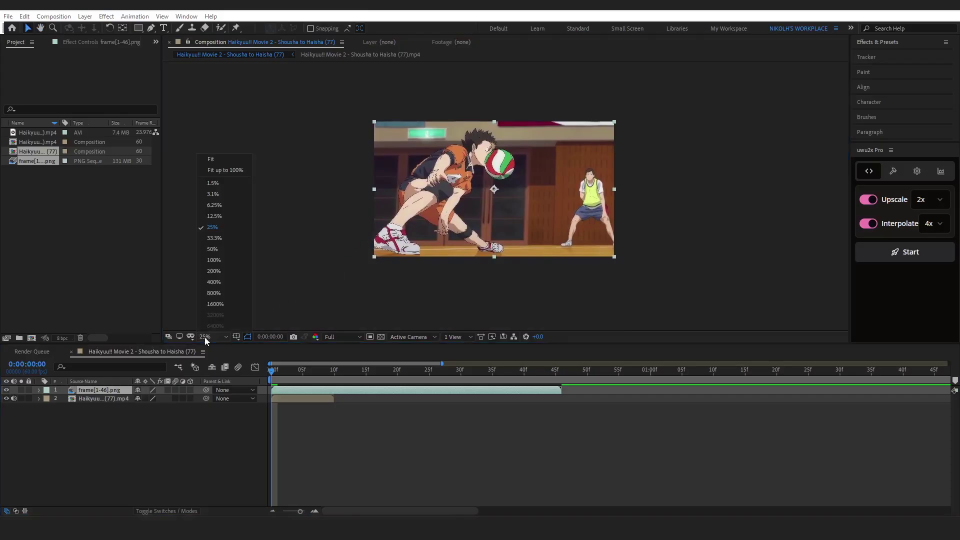
{"action": "left_click", "coordinate": [231, 238]}
{"action": "left_click_drag", "start_coordinate": [352, 239], "coordinate": [352, 243]}
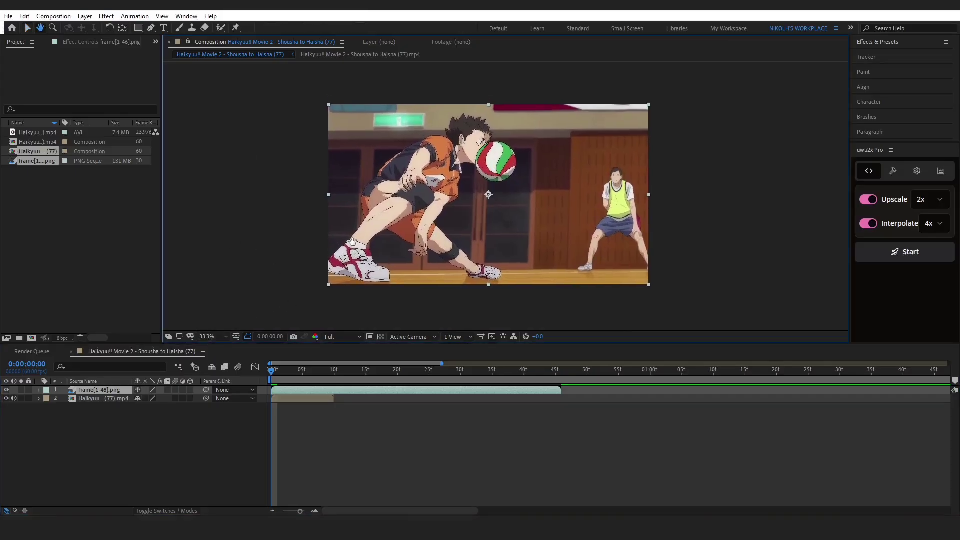
{"action": "left_click", "coordinate": [317, 398]}
{"action": "key", "text": "Delete"}
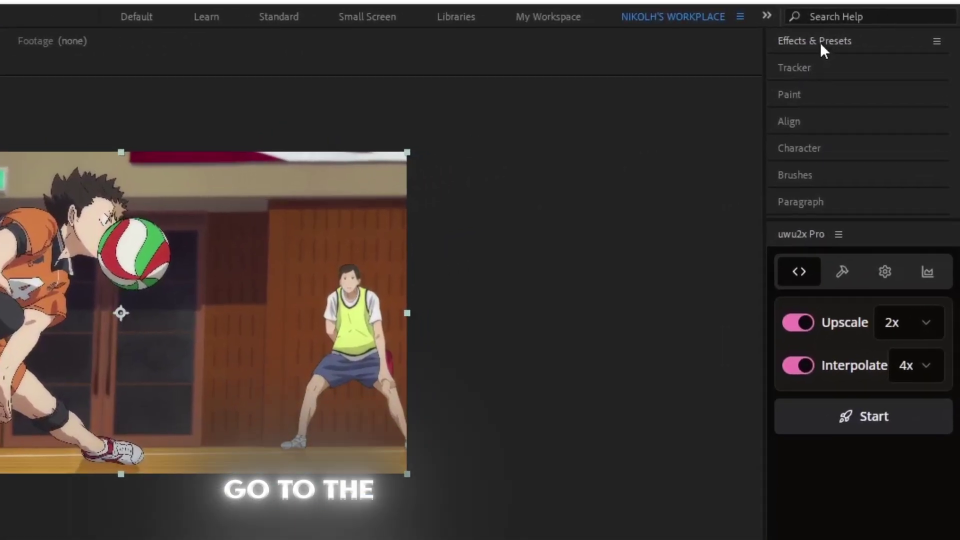
Step: Search 'twix' in Effects & Presets and apply Twixtor Pro to the frame[1-46].png layer
{"action": "left_click", "coordinate": [820, 42]}
{"action": "left_click", "coordinate": [828, 64]}
{"action": "type", "text": "twi"}
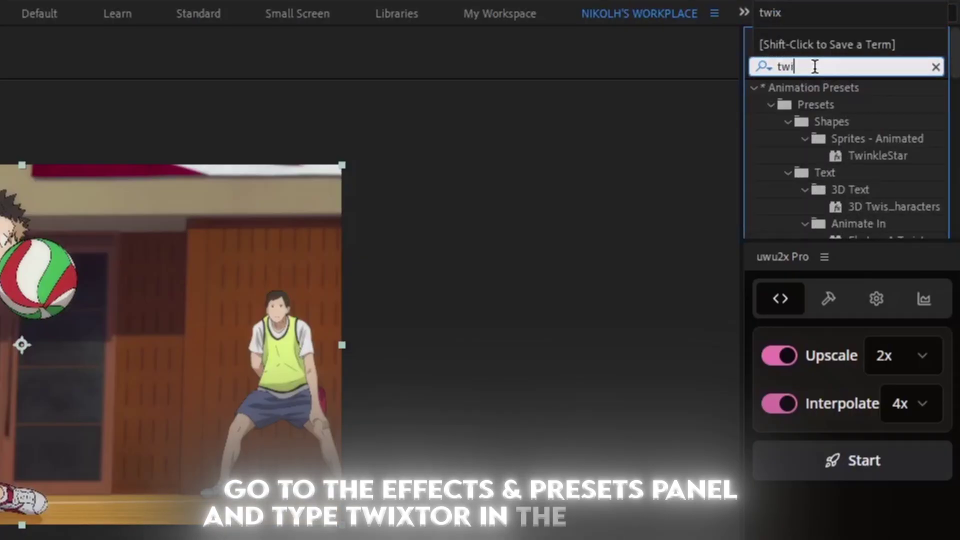
{"action": "type", "text": "x"}
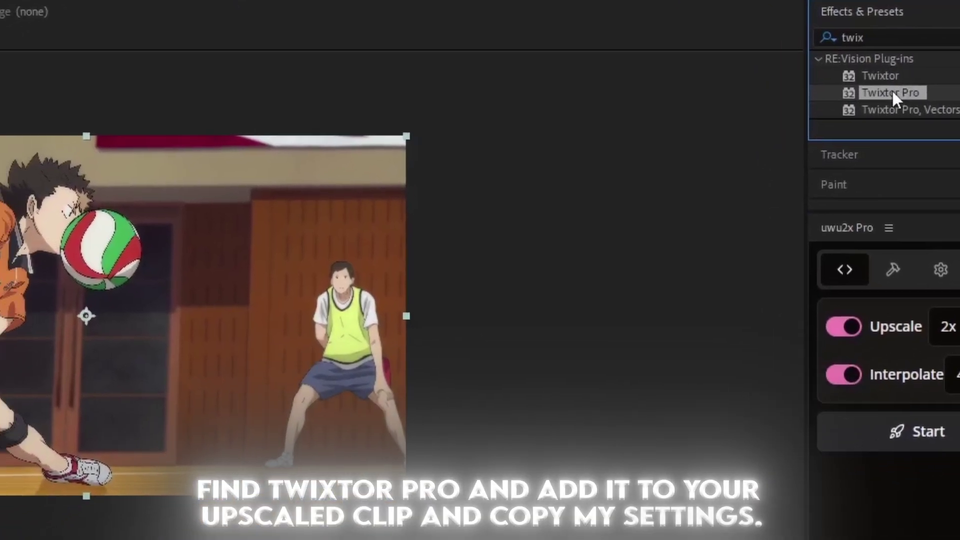
{"action": "left_click_drag", "start_coordinate": [892, 92], "coordinate": [361, 499]}
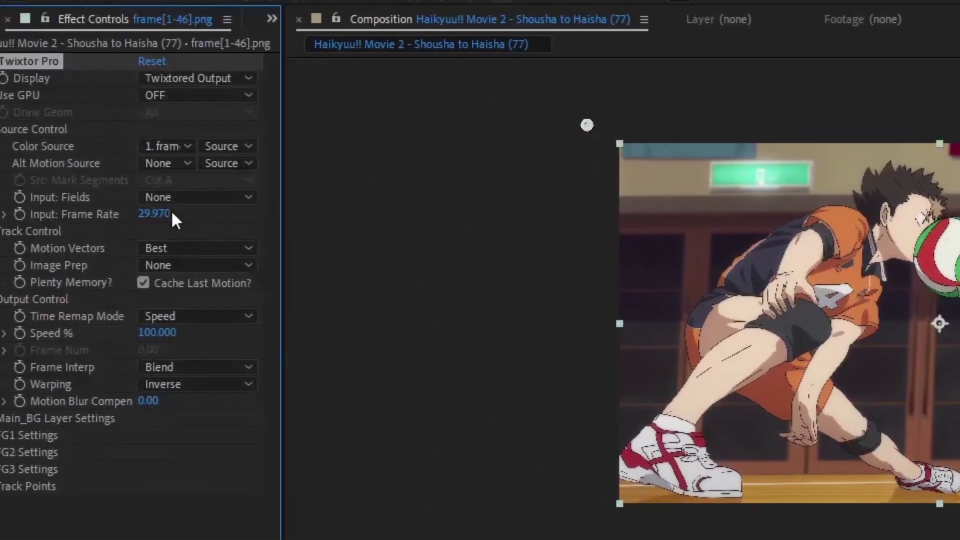
Step: Set Twixtor Pro's Input: Frame Rate to 30 and Image Prep to Contrast/Edge Enhance
{"action": "left_click", "coordinate": [161, 214]}
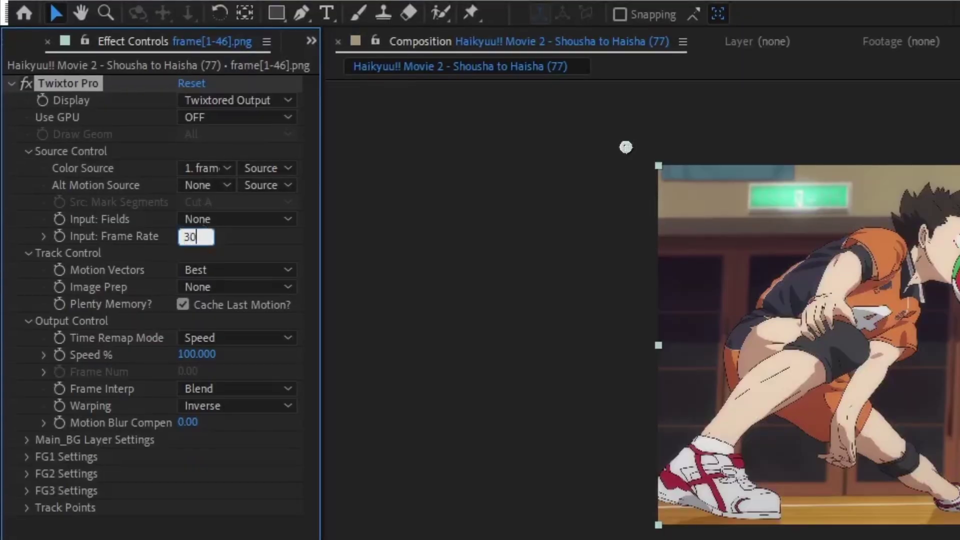
{"action": "type", "text": "30.000"}
{"action": "key", "text": "Return"}
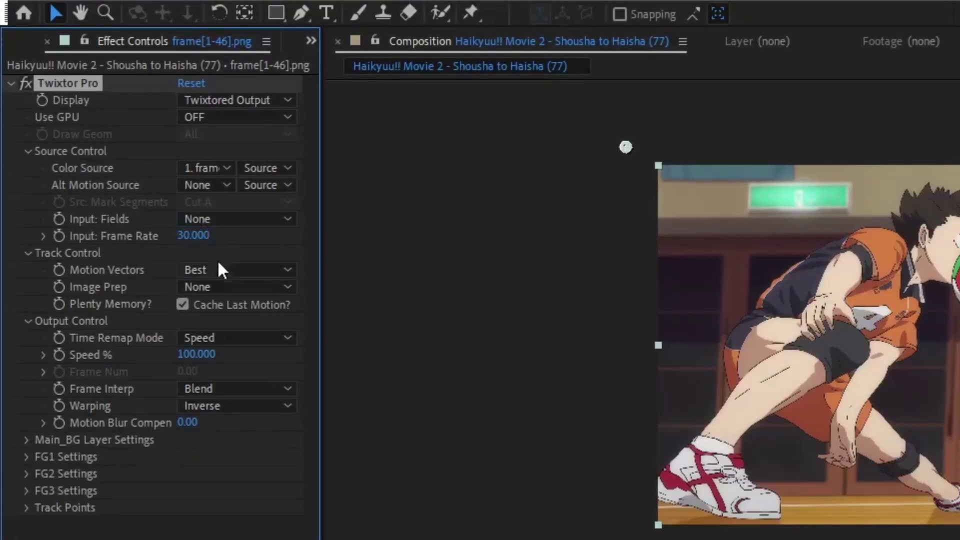
{"action": "left_click", "coordinate": [234, 286]}
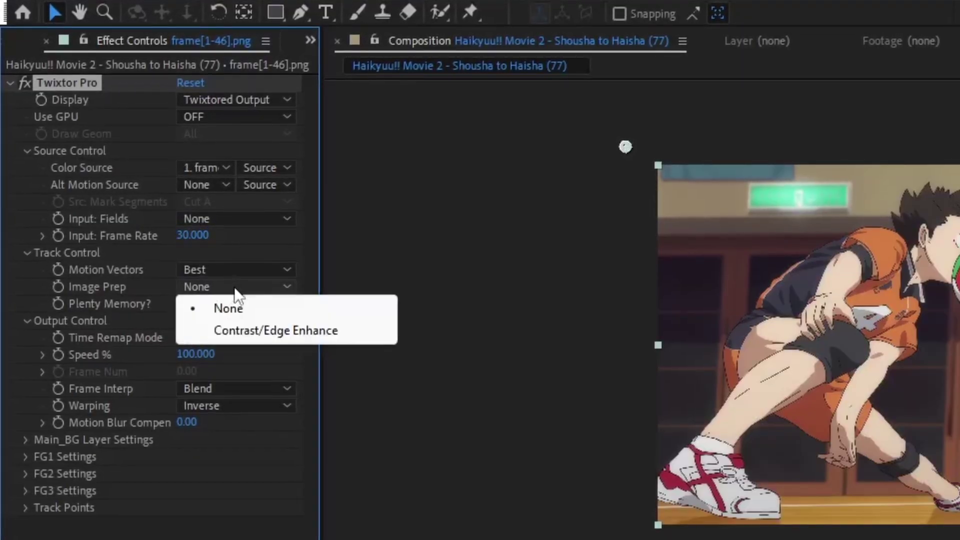
{"action": "left_click", "coordinate": [253, 329]}
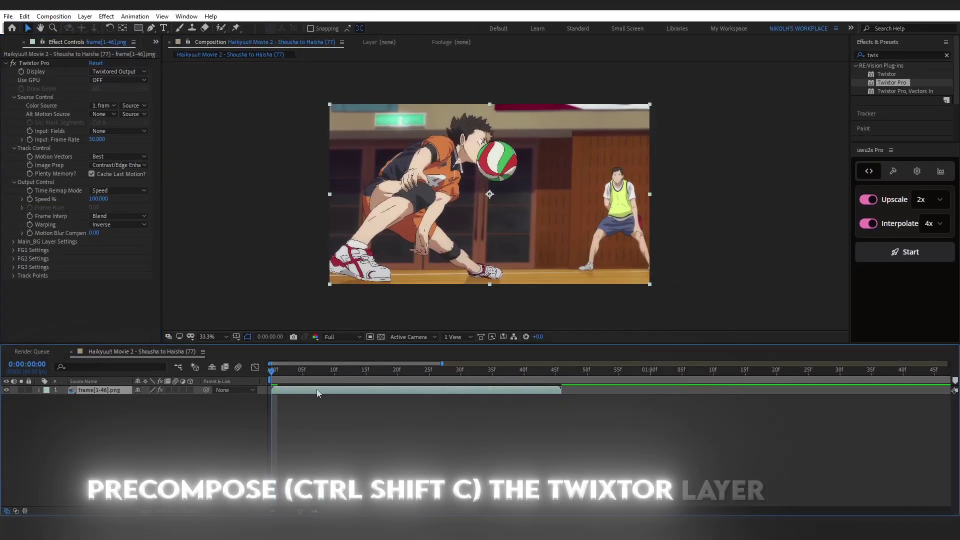
Step: Precompose the Twixtor layer as frame[1-46].png Comp 1 and enable Time Remapping on it
{"action": "key", "text": "ctrl+shift+c"}
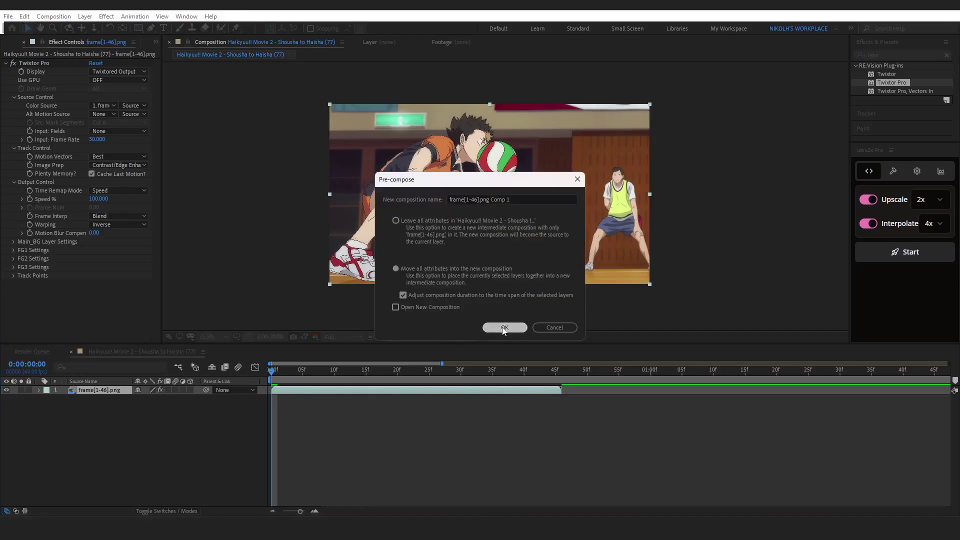
{"action": "left_click", "coordinate": [504, 328]}
{"action": "right_click", "coordinate": [279, 391]}
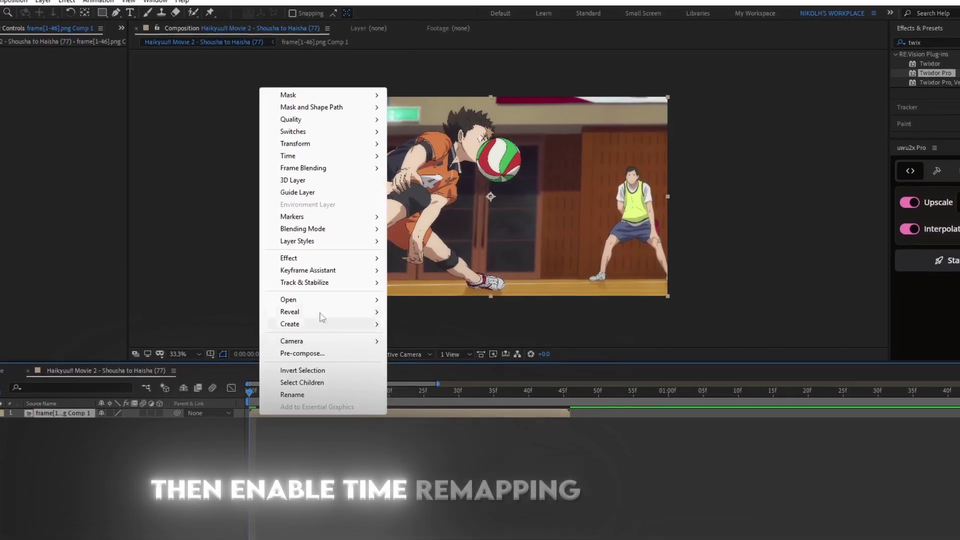
{"action": "mouse_move", "coordinate": [319, 155]}
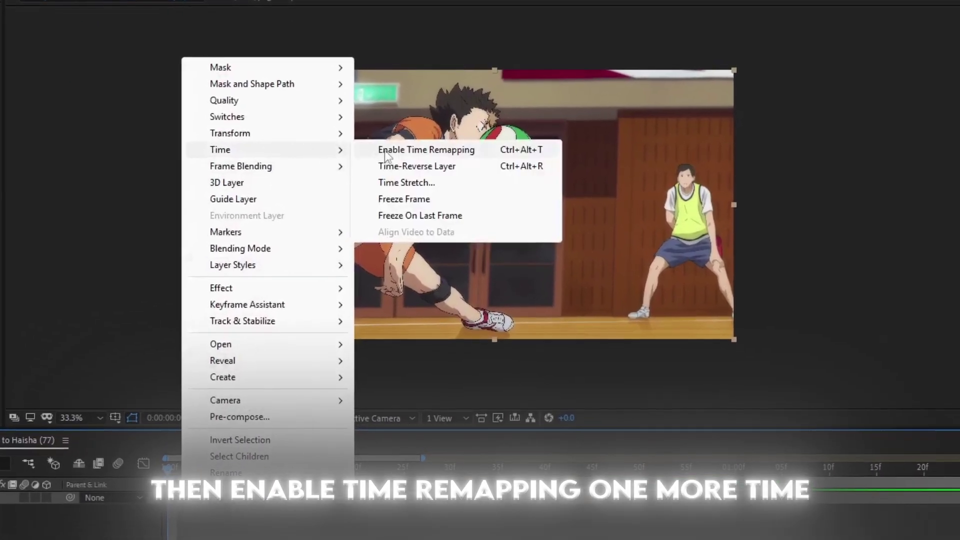
{"action": "left_click", "coordinate": [405, 151]}
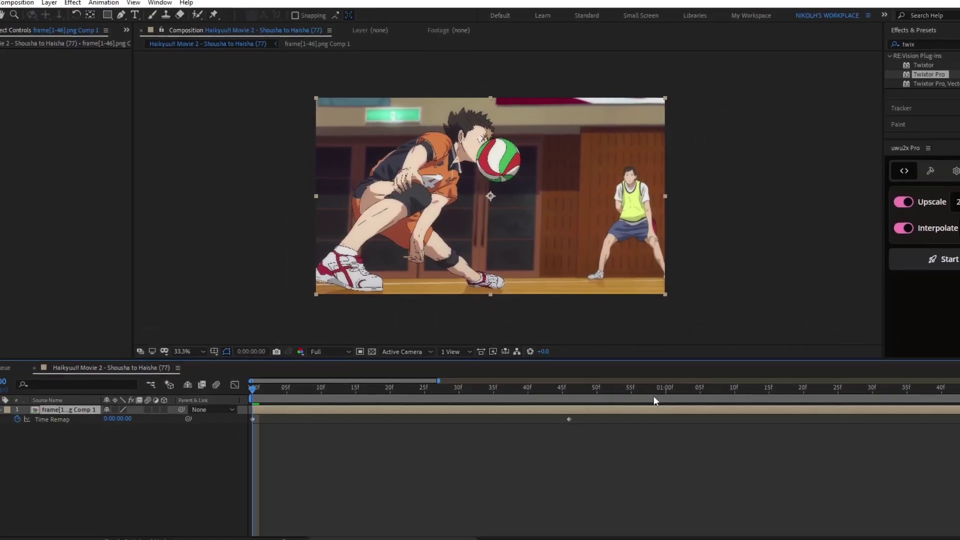
Step: Move the end Time Remap keyframe to 01:00f, cut the layer there, and end the work area
{"action": "left_click", "coordinate": [664, 392]}
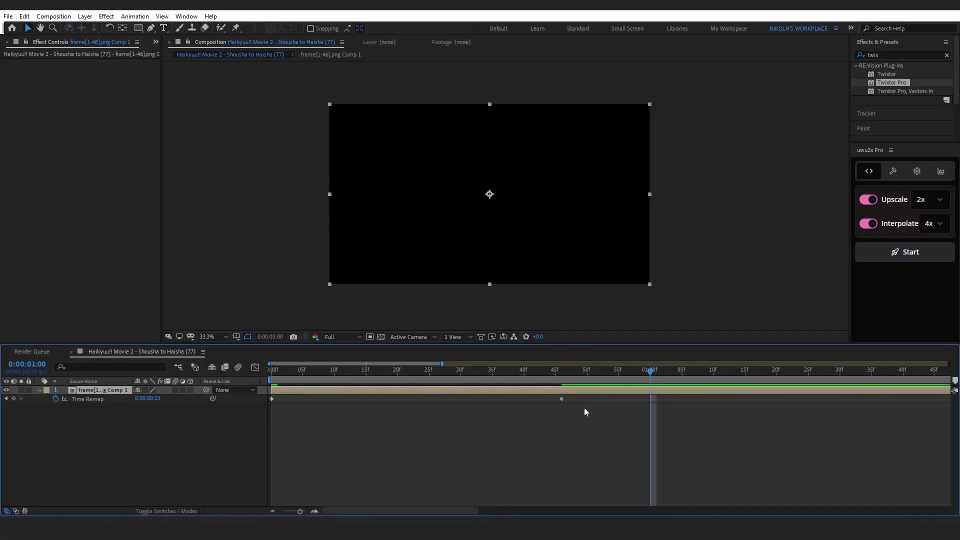
{"action": "left_click_drag", "start_coordinate": [561, 399], "coordinate": [650, 412]}
{"action": "key", "text": "ctrl+shift+d"}
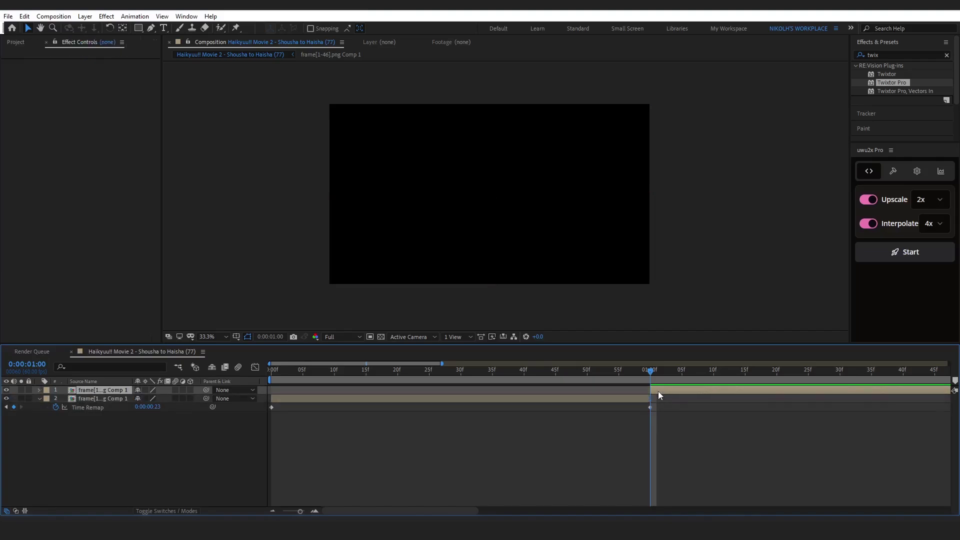
{"action": "key", "text": "Delete"}
{"action": "key", "text": "n"}
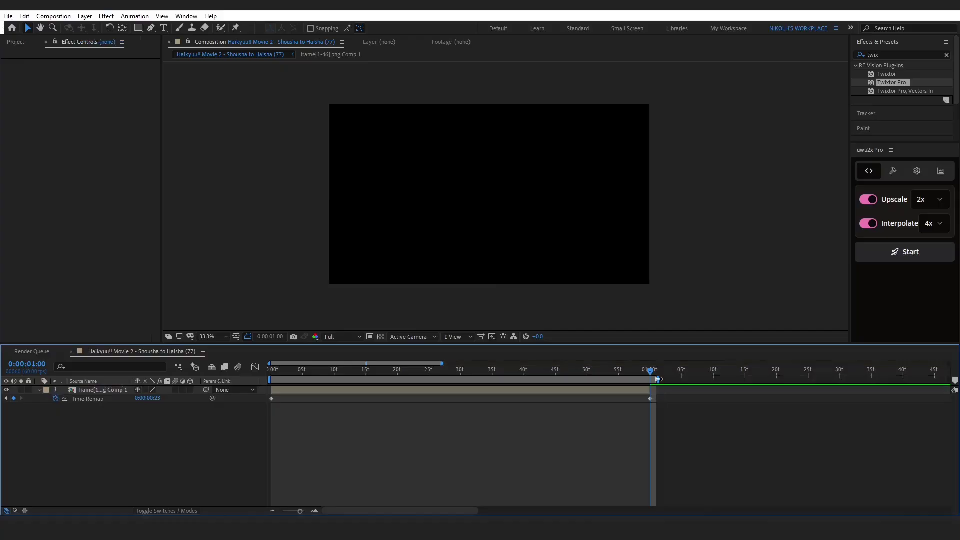
Step: Apply Easy Ease to both Time Remap keyframes of the precomp layer
{"action": "key", "text": "Home"}
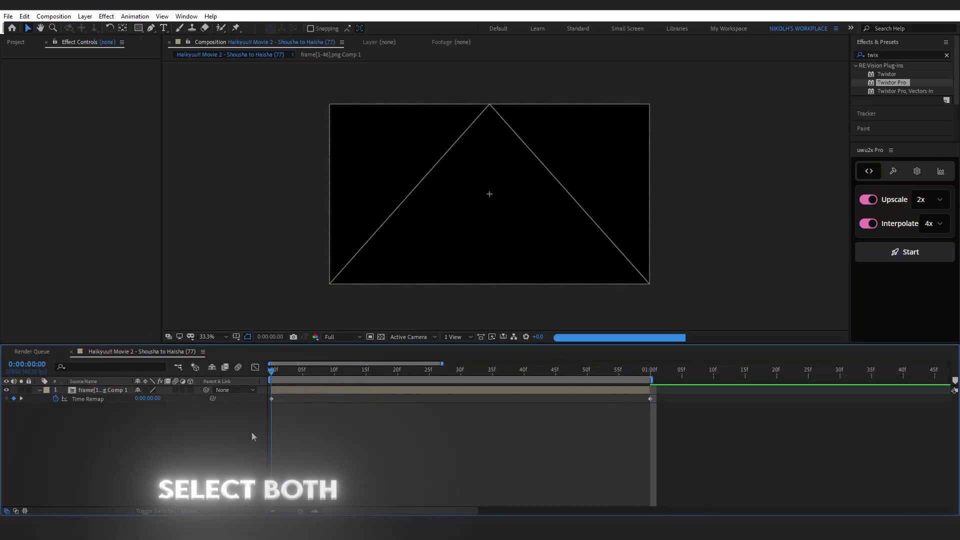
{"action": "left_click_drag", "start_coordinate": [700, 435], "coordinate": [260, 398]}
{"action": "key", "text": "F9"}
Step: Shape the Time Remap curve so the clip starts fast, slows mid-way, then speeds up again
{"action": "key", "text": "shift+F3"}
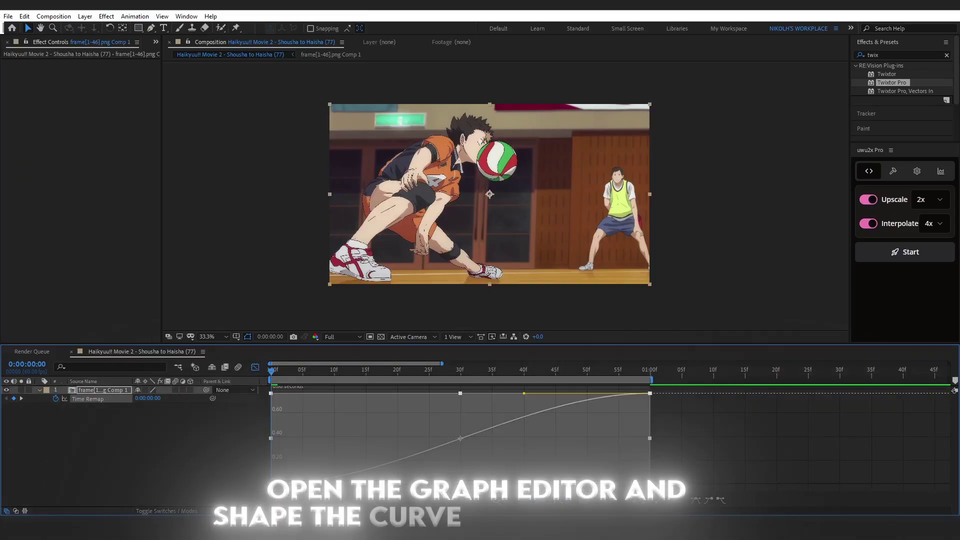
{"action": "left_click_drag", "start_coordinate": [334, 437], "coordinate": [305, 412]}
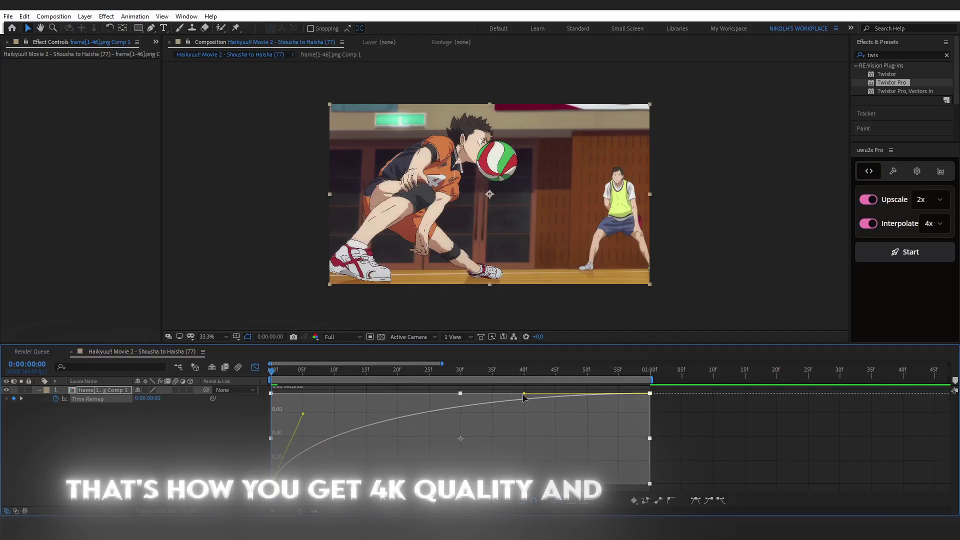
{"action": "left_click_drag", "start_coordinate": [524, 395], "coordinate": [589, 465]}
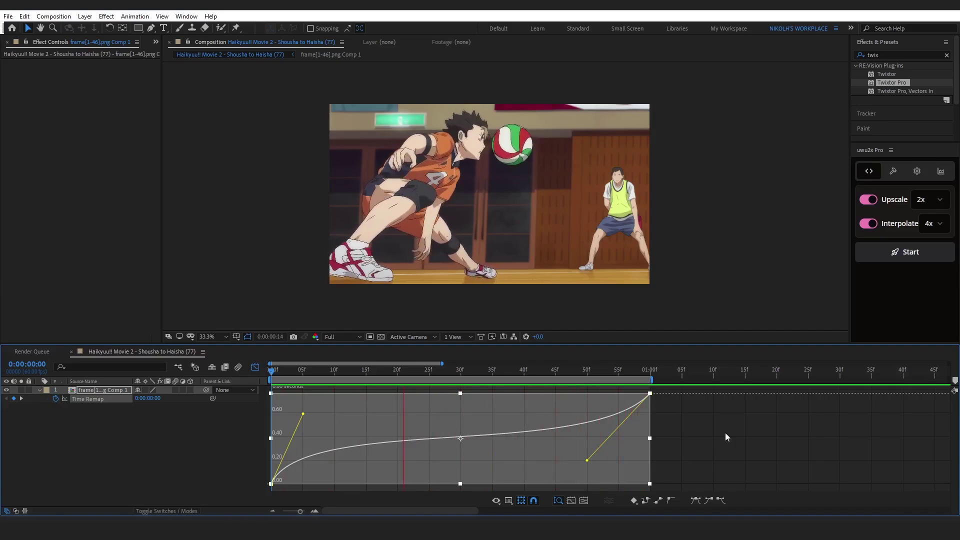
{"action": "left_click", "coordinate": [255, 367]}
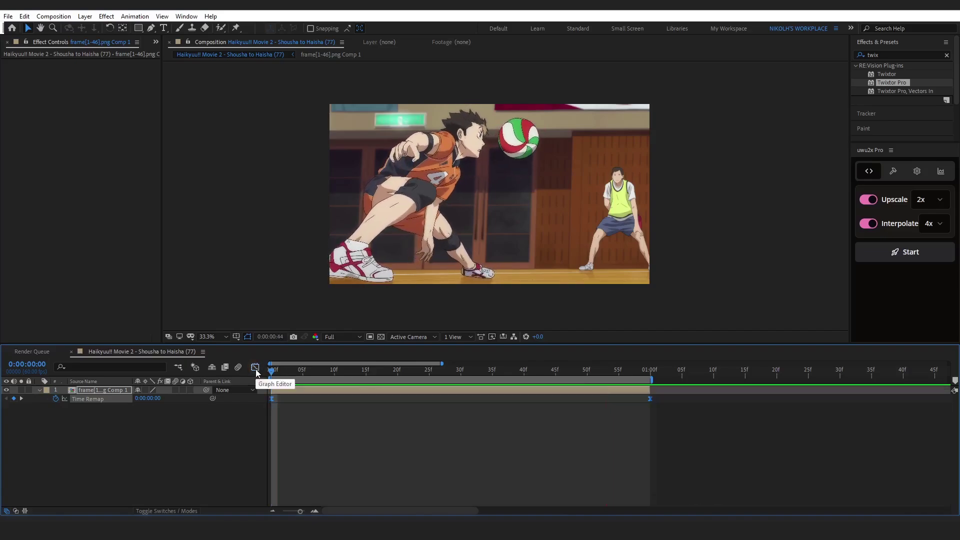
{"action": "left_click", "coordinate": [302, 392]}
{"action": "key", "text": "u"}
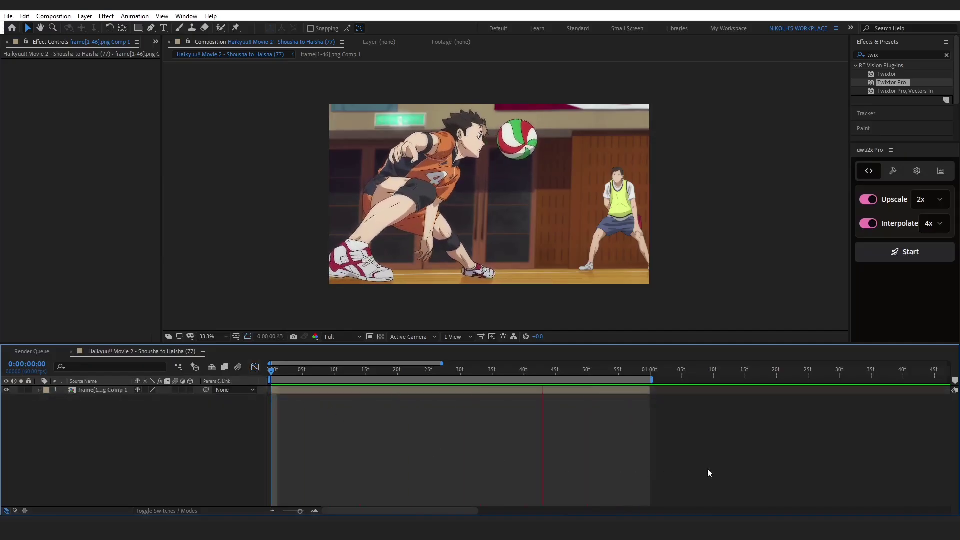